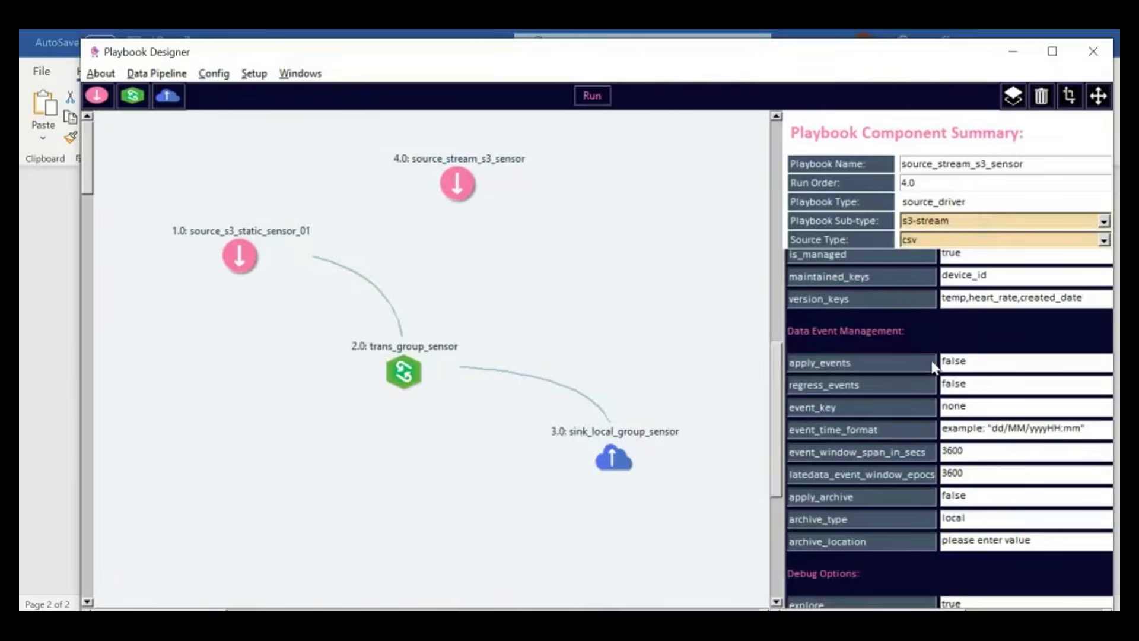
- Set apply_events to true in the Data Event Management settings of source_stream_s3_sensor
{"action": "mouse_move", "coordinate": [933, 366]}
{"action": "left_click", "coordinate": [998, 357]}
{"action": "key", "text": "BackSpace"}
{"action": "key", "text": "BackSpace"}
{"action": "key", "text": "BackSpace"}
{"action": "key", "text": "BackSpace"}
{"action": "key", "text": "BackSpace"}
{"action": "type", "text": "true"}
- Set regress_events to true for source_stream_s3_sensor
{"action": "mouse_move", "coordinate": [911, 394]}
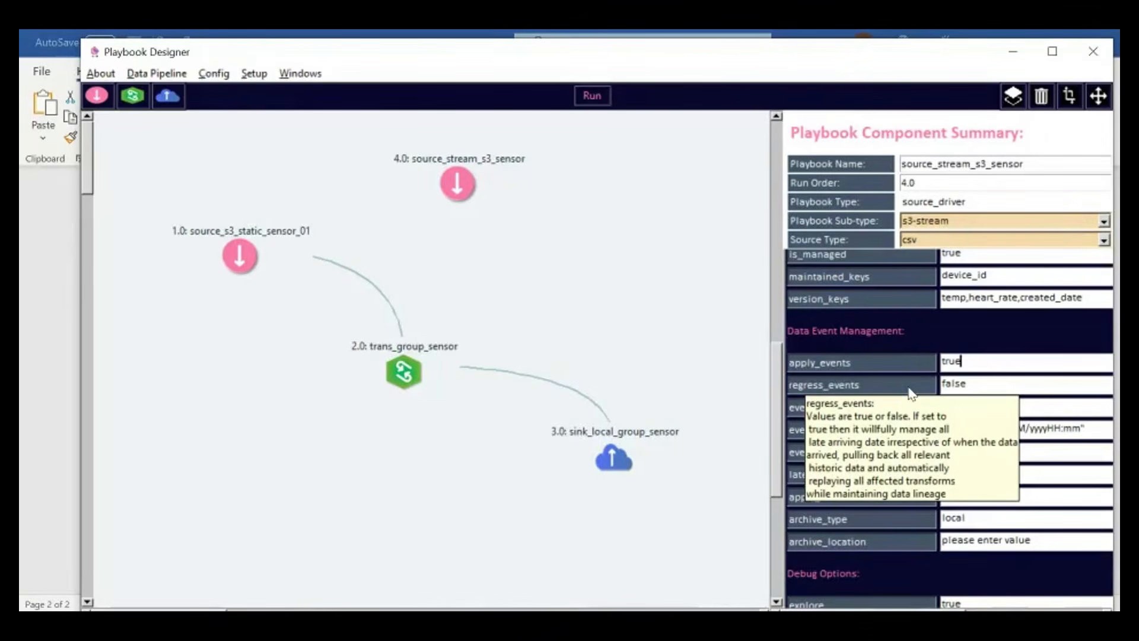
{"action": "left_click", "coordinate": [991, 385]}
{"action": "key", "text": "BackSpace"}
{"action": "key", "text": "BackSpace"}
{"action": "key", "text": "BackSpace"}
{"action": "key", "text": "BackSpace"}
{"action": "key", "text": "BackSpace"}
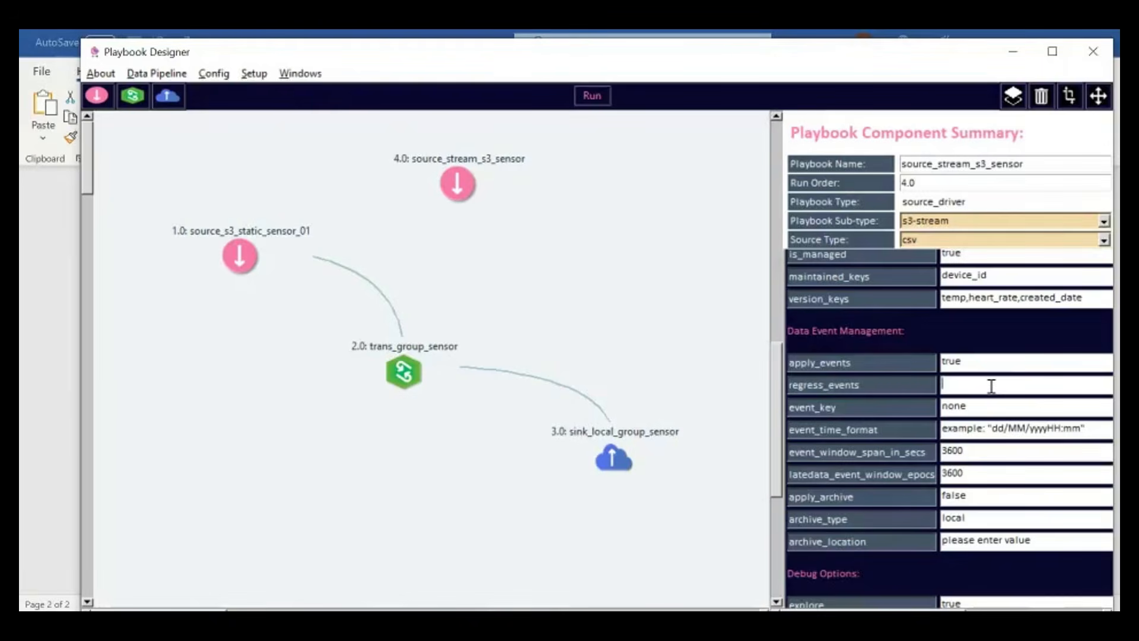
{"action": "type", "text": "true"}
- Set the event_key to created_date and the event_time_format to dd/MM/yyyy' 'HH:mm
{"action": "left_click", "coordinate": [976, 405]}
{"action": "key", "text": "BackSpace"}
{"action": "key", "text": "BackSpace"}
{"action": "key", "text": "BackSpace"}
{"action": "key", "text": "BackSpace"}
{"action": "type", "text": "created_date"}
{"action": "left_click", "coordinate": [1097, 428]}
{"action": "key", "text": "ctrl+a"}
{"action": "type", "text": "dd/MM/yyyy' 'HH:mm"}
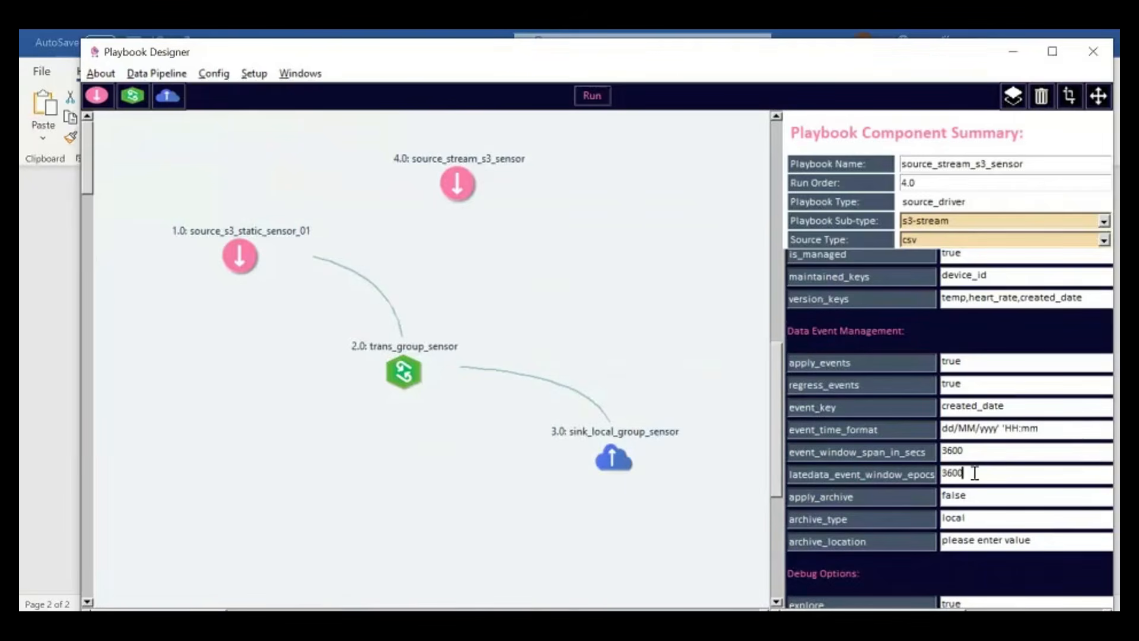
- Set latedata_event_window_epocs to 864000 for the stream source
{"action": "key", "text": "BackSpace"}
{"action": "key", "text": "BackSpace"}
{"action": "key", "text": "BackSpace"}
{"action": "key", "text": "BackSpace"}
{"action": "type", "text": "864000"}
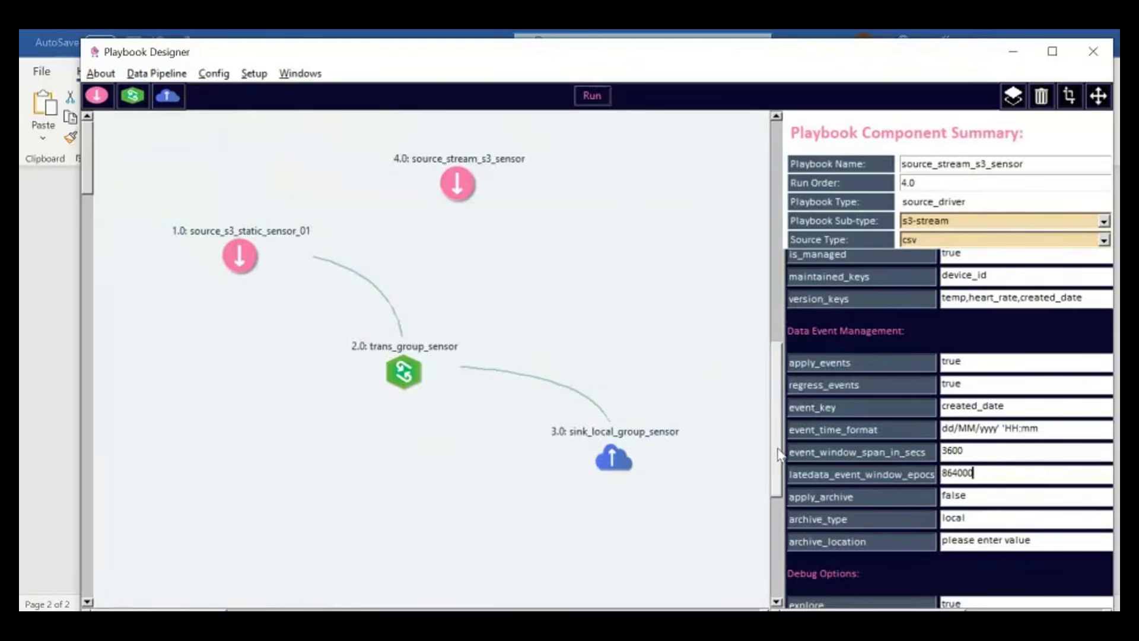
- Set the archive_type of the stream source to s3
{"action": "scroll", "coordinate": [789, 453], "scroll_direction": "down", "scroll_amount": 1}
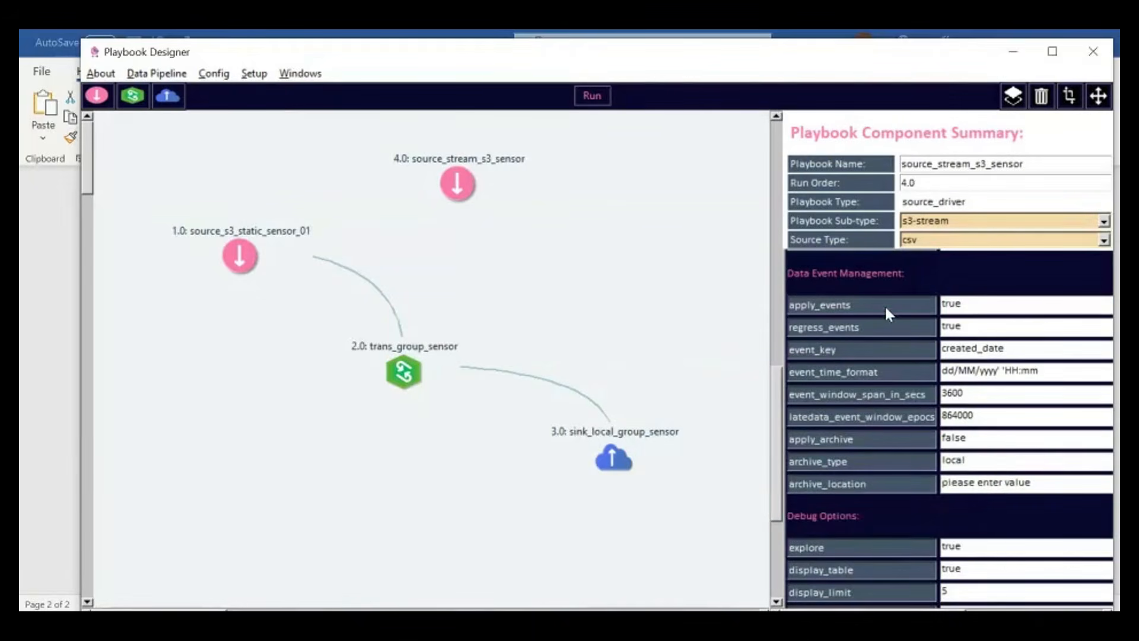
{"action": "left_click", "coordinate": [980, 438]}
{"action": "left_click", "coordinate": [982, 459]}
{"action": "key", "text": "BackSpace"}
{"action": "key", "text": "BackSpace"}
{"action": "key", "text": "BackSpace"}
{"action": "key", "text": "BackSpace"}
{"action": "key", "text": "BackSpace"}
{"action": "type", "text": "s3"}
- Replace the archive_location placeholder with the copied S3 path under s3a://ioblend-designer/
{"action": "left_click", "coordinate": [1042, 484]}
{"action": "key", "text": "BackSpace"}
{"action": "key", "text": "BackSpace"}
{"action": "key", "text": "BackSpace"}
{"action": "key", "text": "BackSpace"}
{"action": "key", "text": "BackSpace"}
{"action": "key", "text": "BackSpace"}
{"action": "key", "text": "BackSpace"}
{"action": "key", "text": "BackSpace"}
{"action": "key", "text": "BackSpace"}
{"action": "key", "text": "BackSpace"}
{"action": "key", "text": "BackSpace"}
{"action": "key", "text": "BackSpace"}
{"action": "key", "text": "BackSpace"}
{"action": "key", "text": "BackSpace"}
{"action": "key", "text": "BackSpace"}
{"action": "key", "text": "BackSpace"}
{"action": "key", "text": "BackSpace"}
{"action": "key", "text": "BackSpace"}
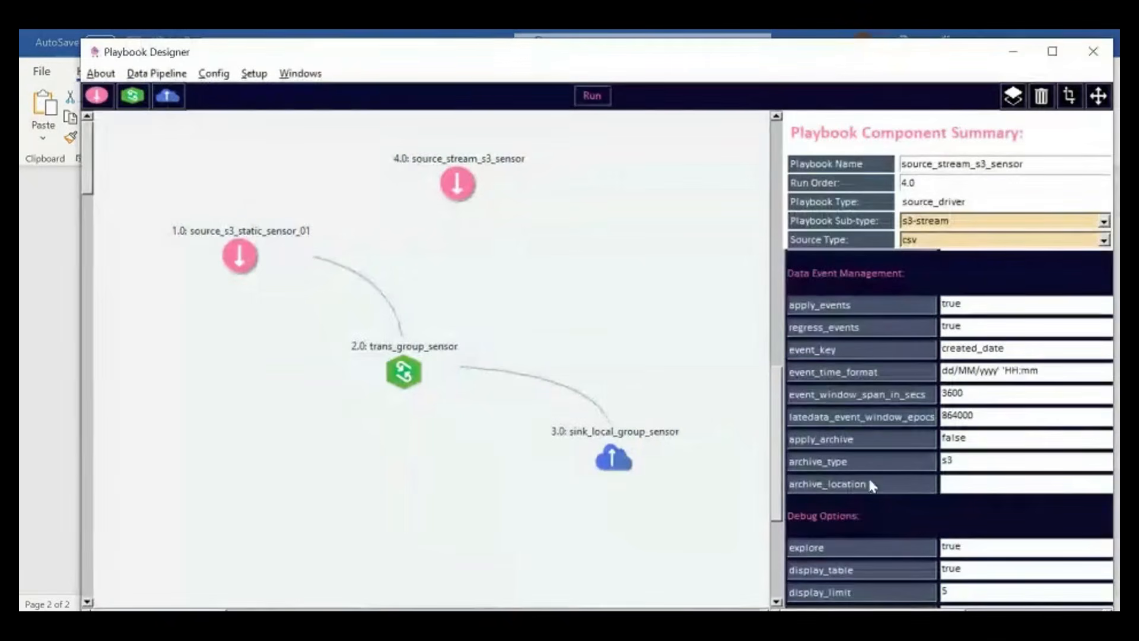
{"action": "key", "text": "ctrl+v"}
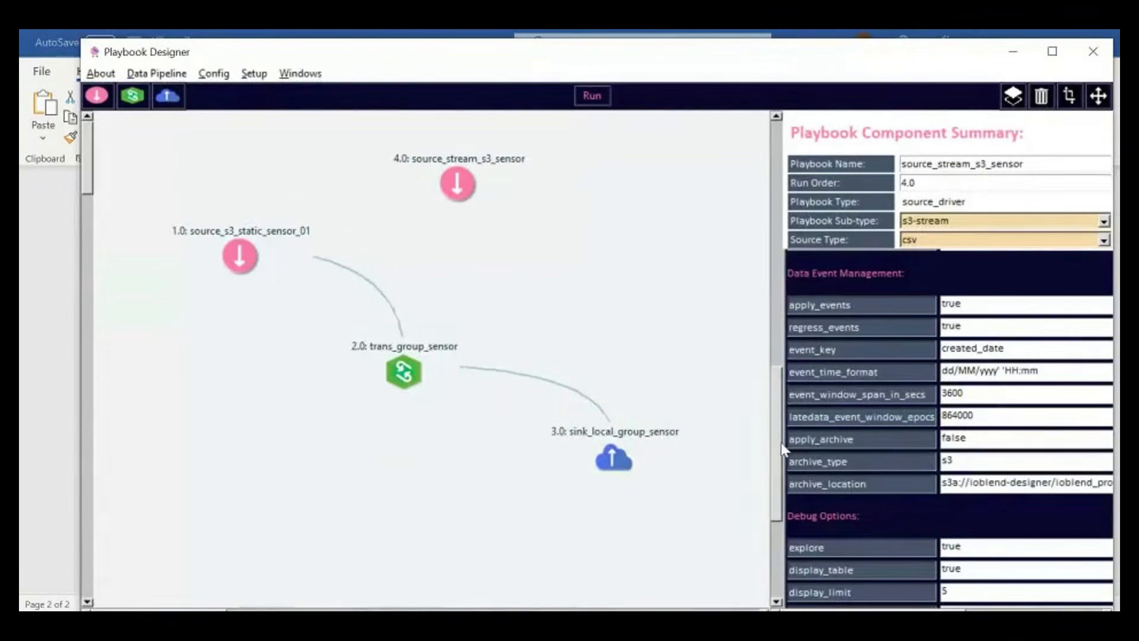
- Add a Spark option sep with a comma as its value to source_stream_s3_sensor
{"action": "scroll", "coordinate": [779, 509], "scroll_direction": "down", "scroll_amount": 3}
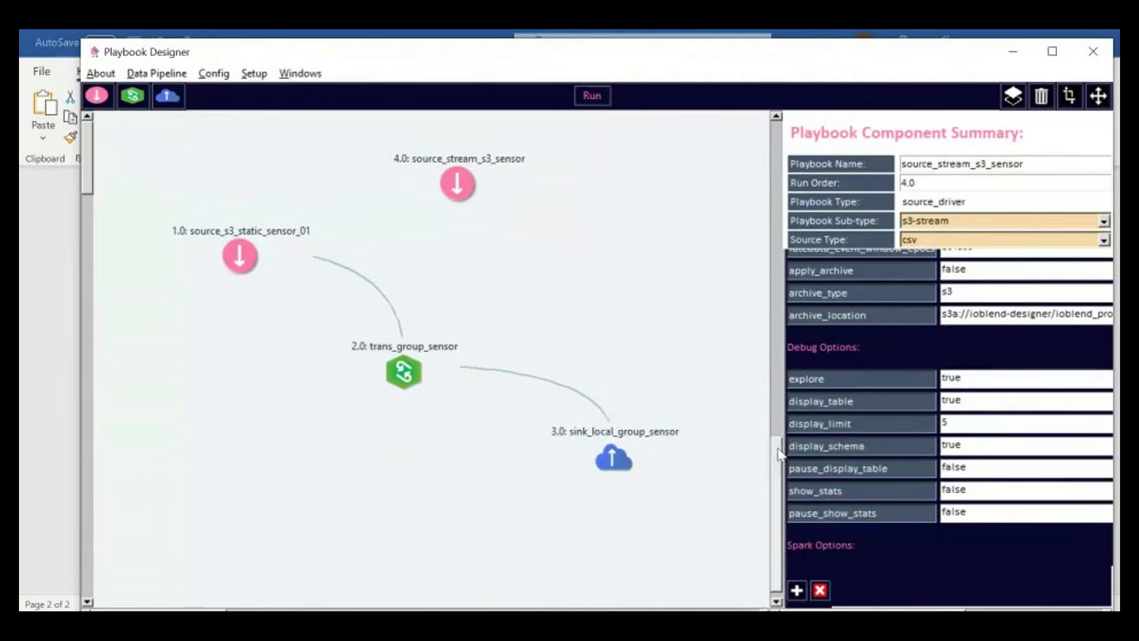
{"action": "scroll", "coordinate": [775, 486], "scroll_direction": "down", "scroll_amount": 1}
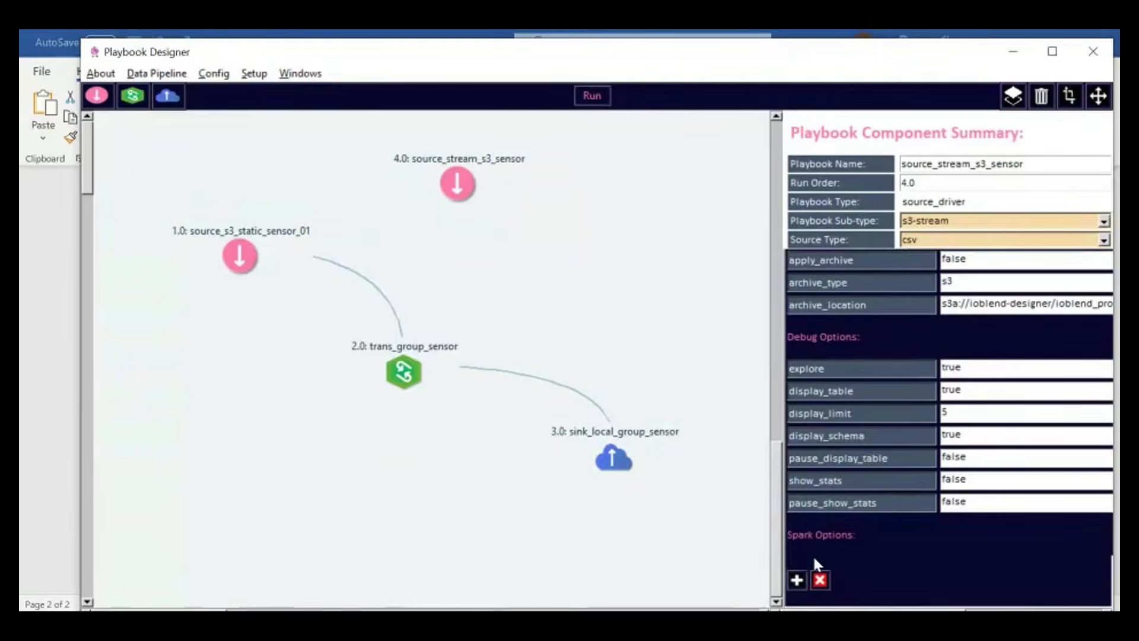
{"action": "left_click", "coordinate": [797, 579]}
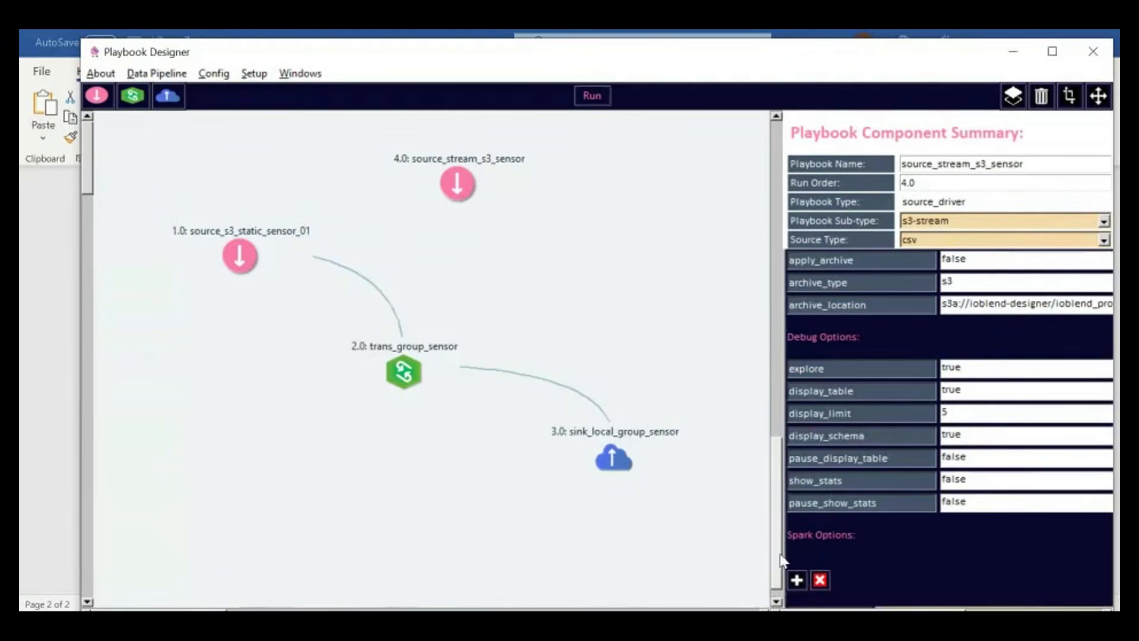
{"action": "scroll", "coordinate": [797, 569], "scroll_direction": "down", "scroll_amount": 1}
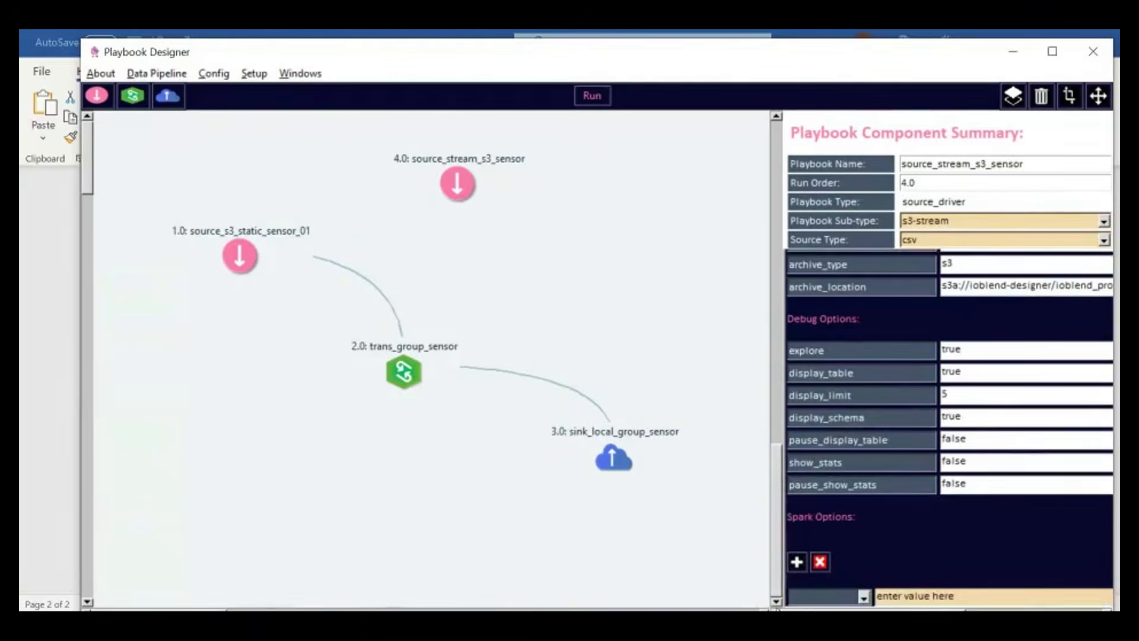
{"action": "left_click", "coordinate": [864, 596]}
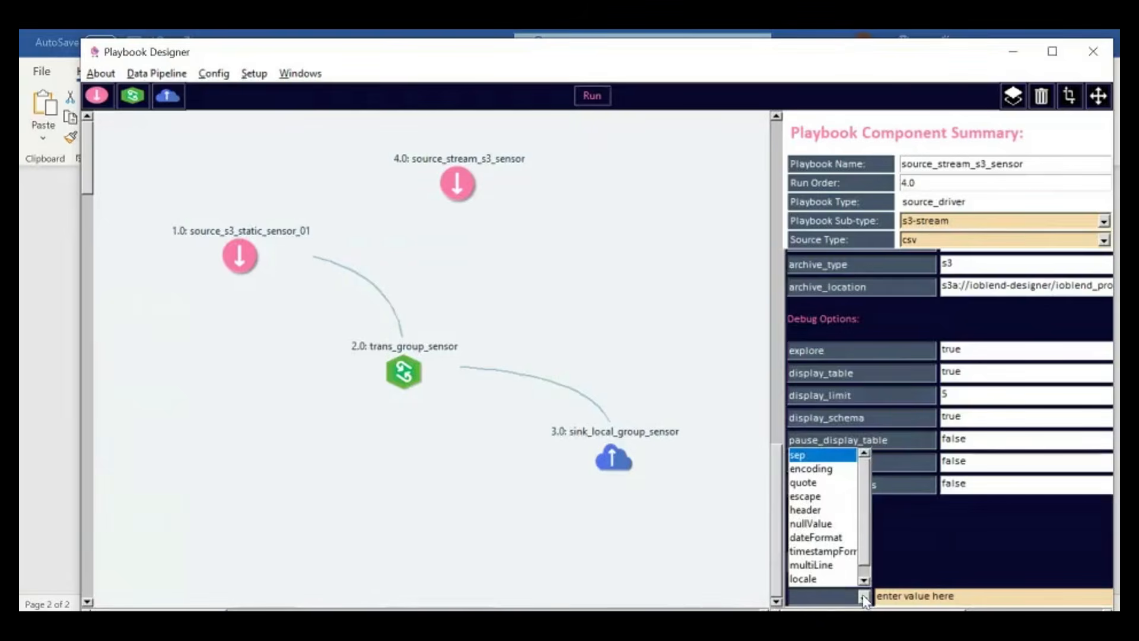
{"action": "left_click", "coordinate": [821, 455]}
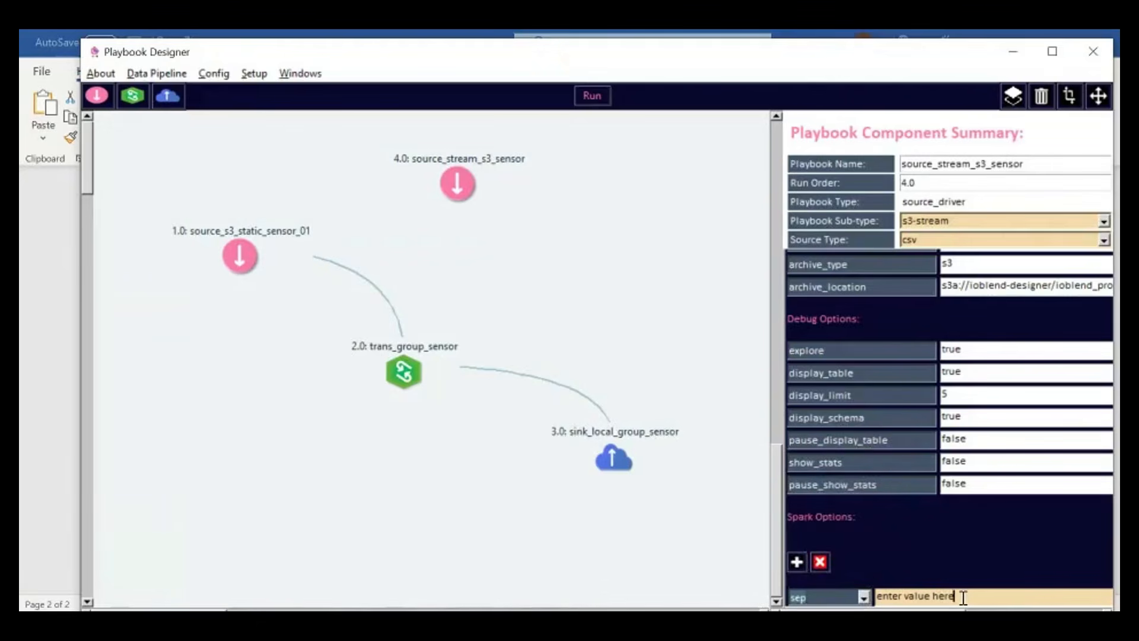
{"action": "key", "text": "BackSpace"}
{"action": "key", "text": "BackSpace"}
{"action": "key", "text": "BackSpace"}
{"action": "key", "text": "BackSpace"}
{"action": "key", "text": "BackSpace"}
{"action": "key", "text": "BackSpace"}
{"action": "key", "text": "BackSpace"}
{"action": "key", "text": "BackSpace"}
{"action": "key", "text": "BackSpace"}
{"action": "key", "text": "BackSpace"}
{"action": "key", "text": "BackSpace"}
{"action": "key", "text": "BackSpace"}
{"action": "key", "text": "BackSpace"}
{"action": "key", "text": "BackSpace"}
{"action": "key", "text": "BackSpace"}
{"action": "type", "text": ","}
- Add a second Spark option, header, with the value true
{"action": "left_click", "coordinate": [797, 562]}
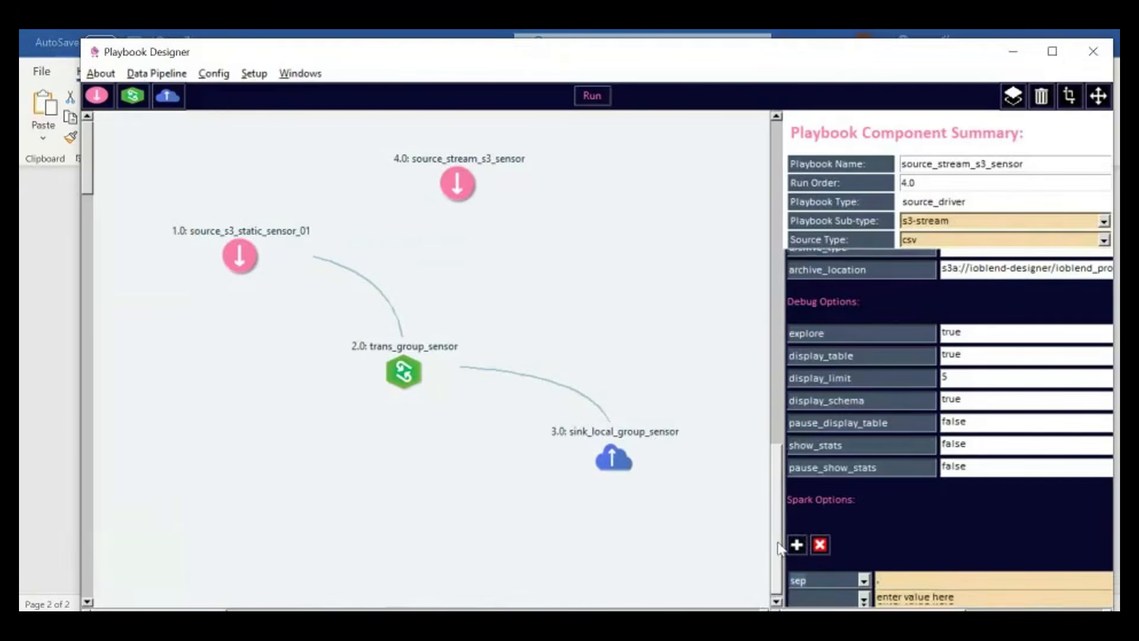
{"action": "left_click", "coordinate": [864, 597]}
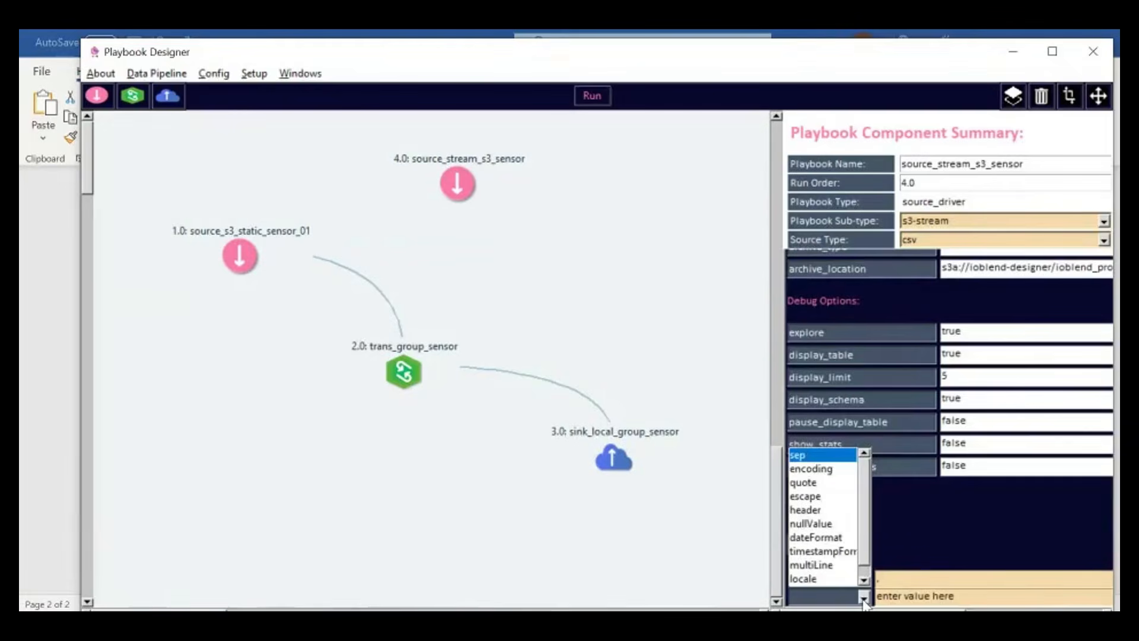
{"action": "left_click", "coordinate": [829, 511]}
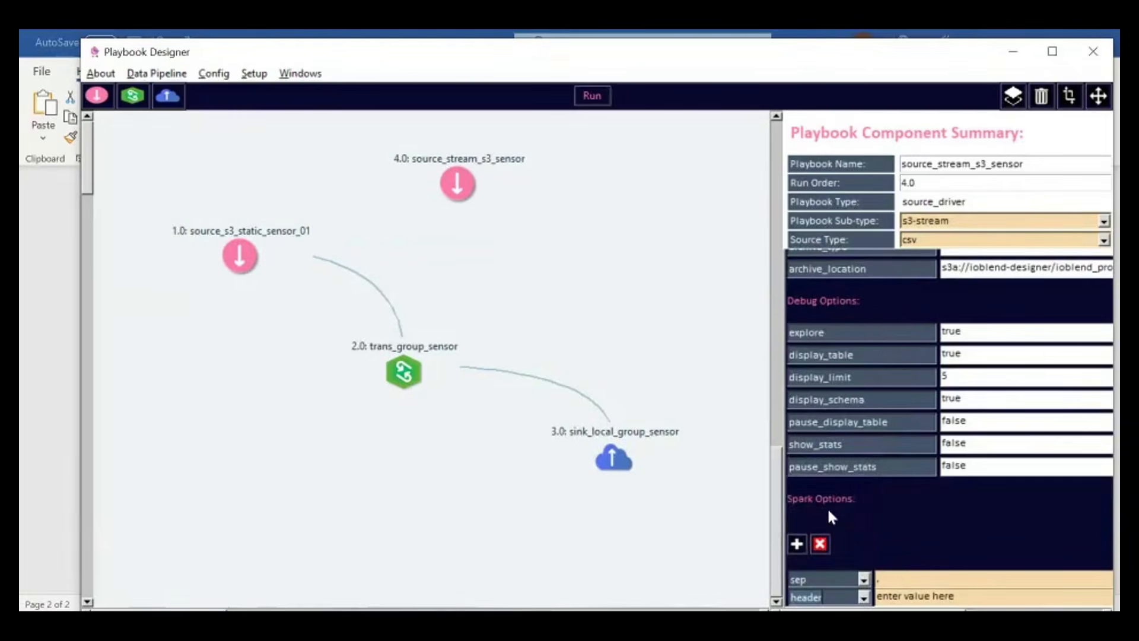
{"action": "left_click", "coordinate": [975, 595]}
{"action": "key", "text": "BackSpace"}
{"action": "key", "text": "BackSpace"}
{"action": "key", "text": "BackSpace"}
{"action": "key", "text": "BackSpace"}
{"action": "key", "text": "BackSpace"}
{"action": "key", "text": "BackSpace"}
{"action": "key", "text": "BackSpace"}
{"action": "key", "text": "BackSpace"}
{"action": "key", "text": "BackSpace"}
{"action": "key", "text": "BackSpace"}
{"action": "key", "text": "BackSpace"}
{"action": "key", "text": "BackSpace"}
{"action": "key", "text": "BackSpace"}
{"action": "key", "text": "BackSpace"}
{"action": "key", "text": "BackSpace"}
{"action": "key", "text": "BackSpace"}
{"action": "type", "text": "true"}
- Save the d2 data pipeline to its local playbooks location
{"action": "left_click_drag", "start_coordinate": [775, 473], "coordinate": [771, 517]}
{"action": "left_click", "coordinate": [172, 75]}
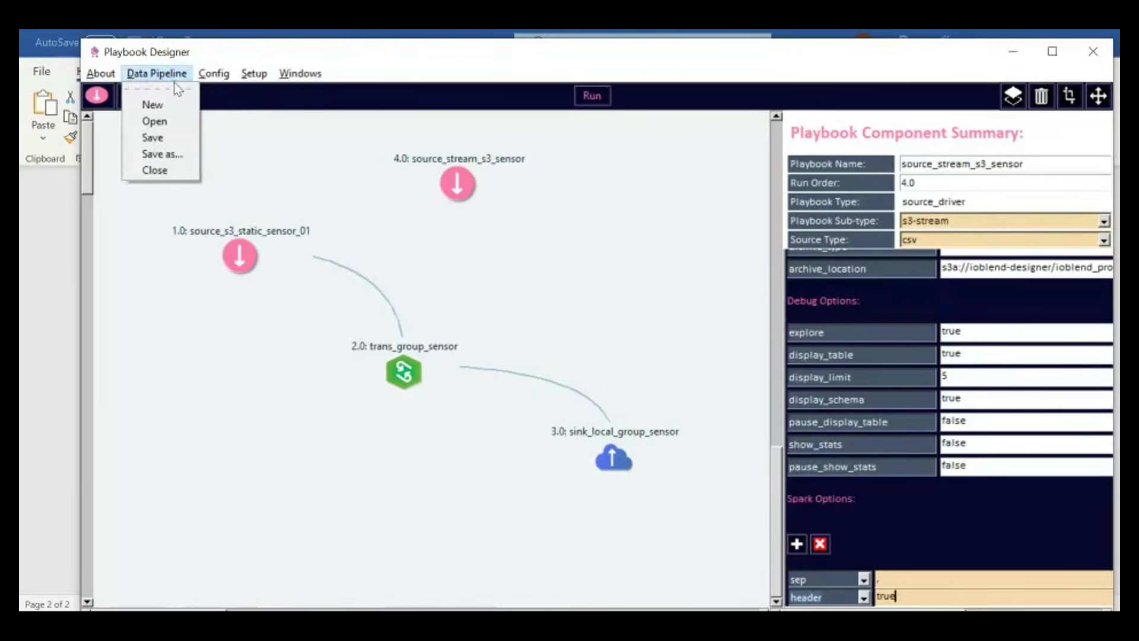
{"action": "left_click", "coordinate": [170, 139]}
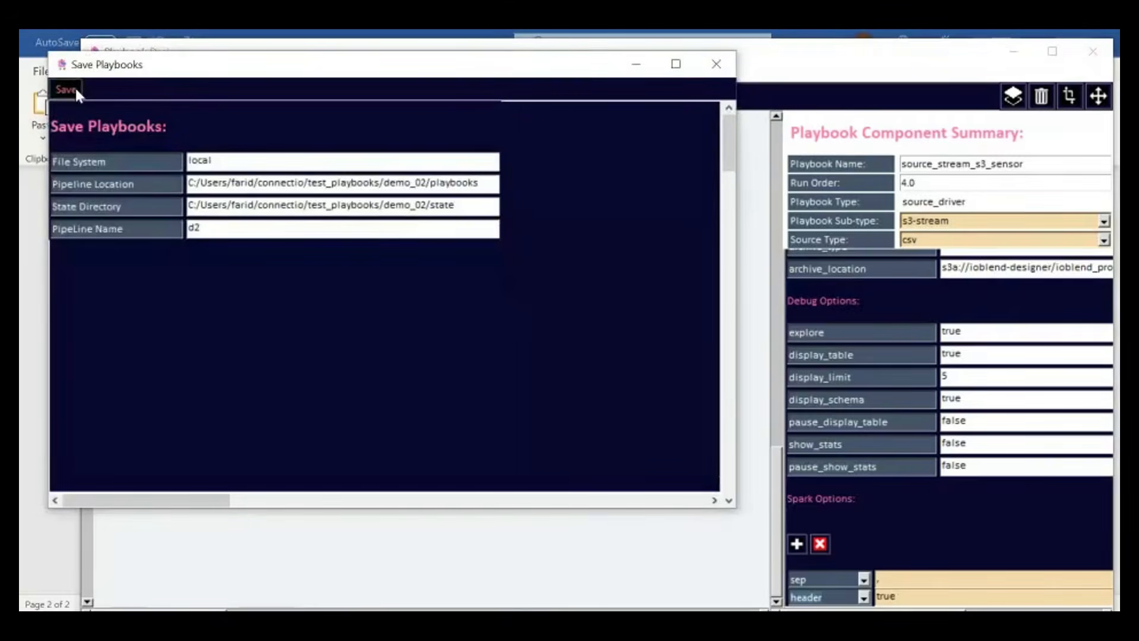
{"action": "left_click", "coordinate": [75, 88]}
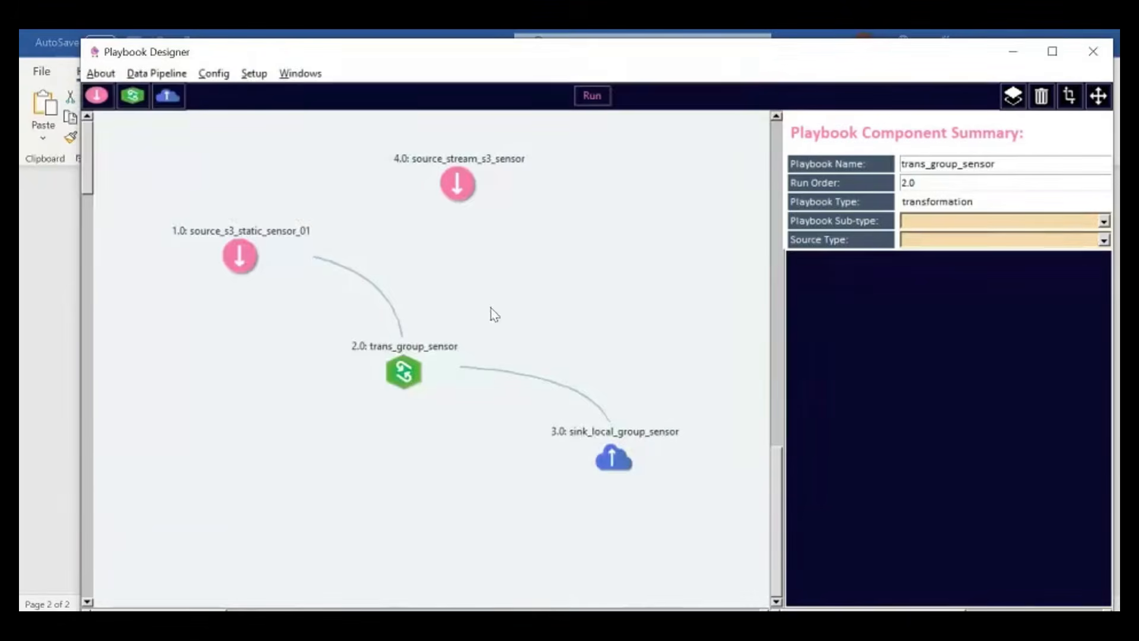
- Reopen source_stream_s3_sensor and review its saved event management and general settings
{"action": "left_click", "coordinate": [459, 186]}
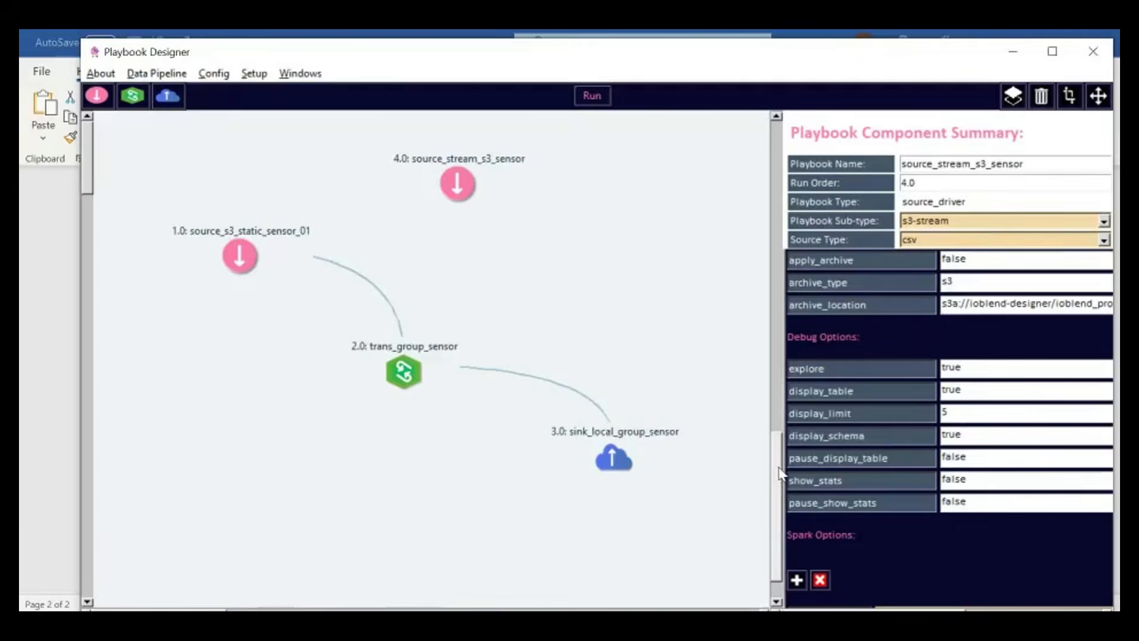
{"action": "left_click_drag", "start_coordinate": [781, 472], "coordinate": [777, 380]}
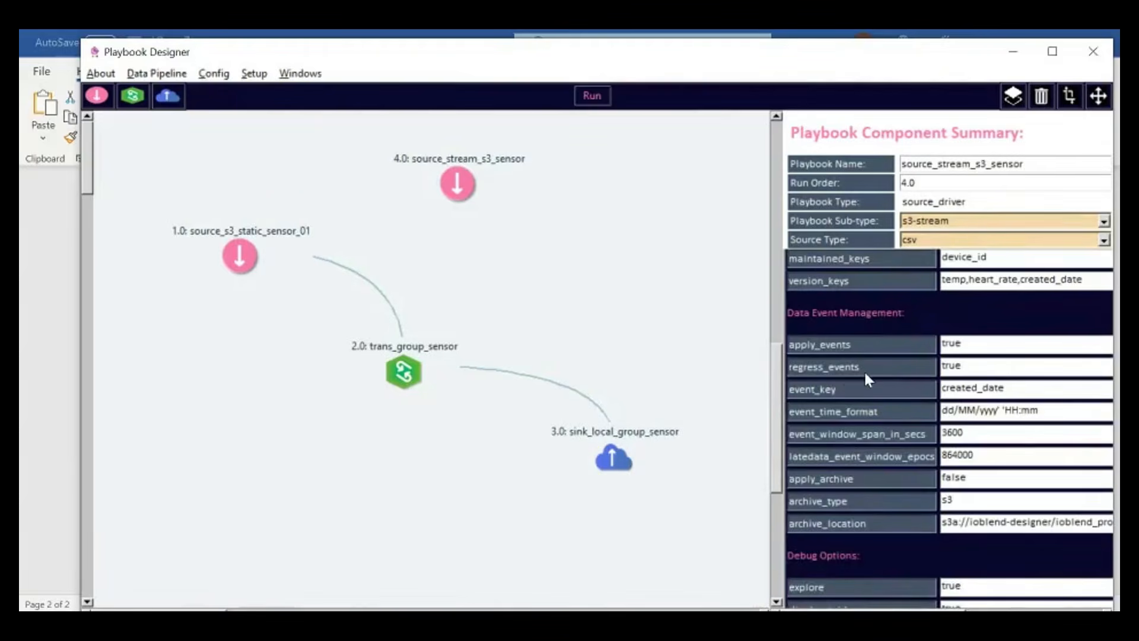
{"action": "mouse_move", "coordinate": [864, 374]}
{"action": "left_click_drag", "start_coordinate": [776, 452], "coordinate": [776, 229]}
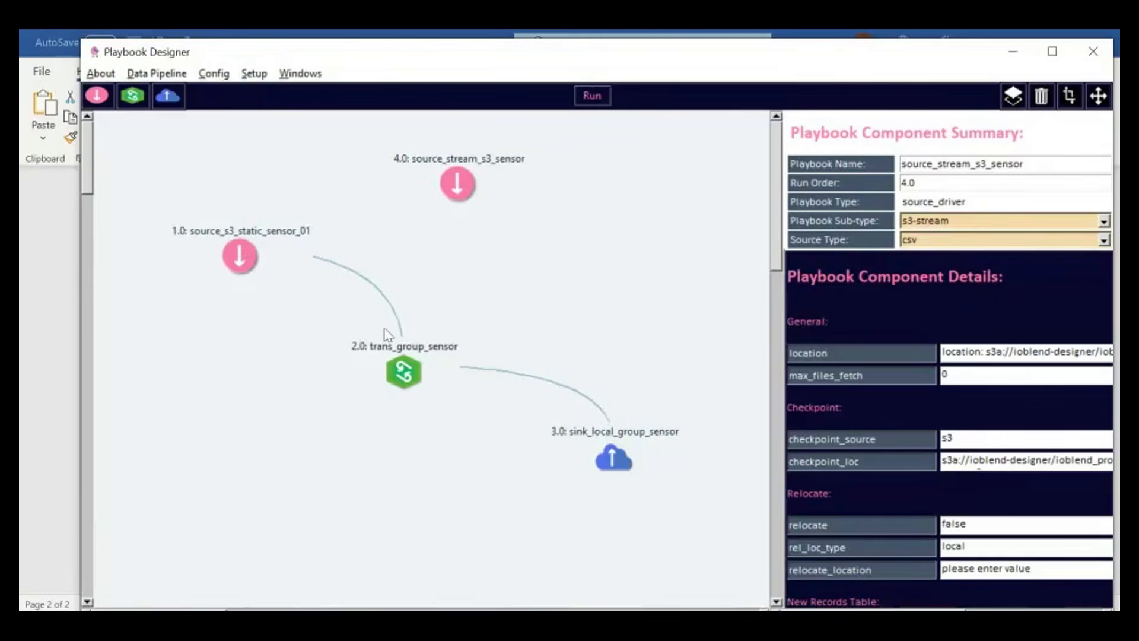
- Set the run order of source_s3_static_sensor_01 and trans_group_sensor to 0.0
{"action": "left_click", "coordinate": [240, 255]}
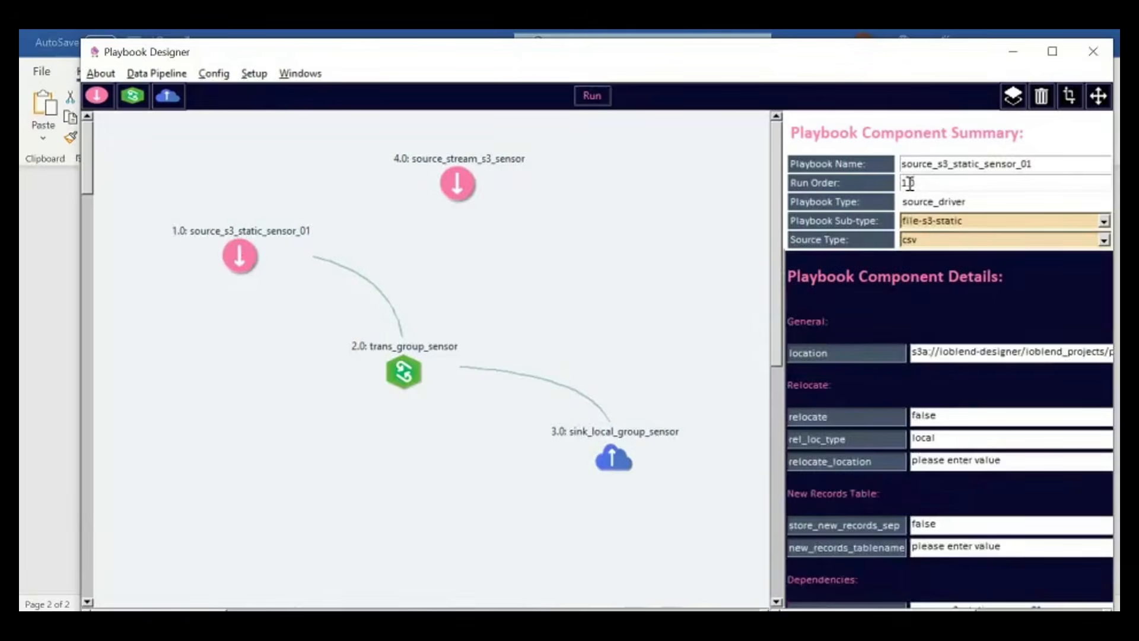
{"action": "key", "text": "BackSpace"}
{"action": "type", "text": "0"}
{"action": "left_click", "coordinate": [401, 374]}
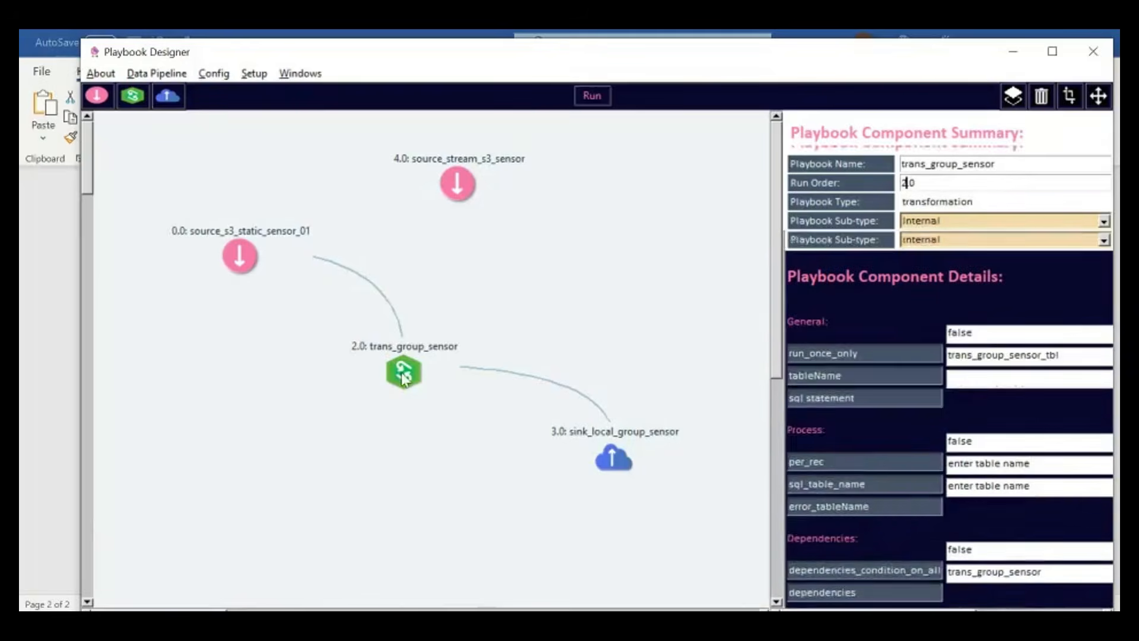
{"action": "key", "text": "BackSpace"}
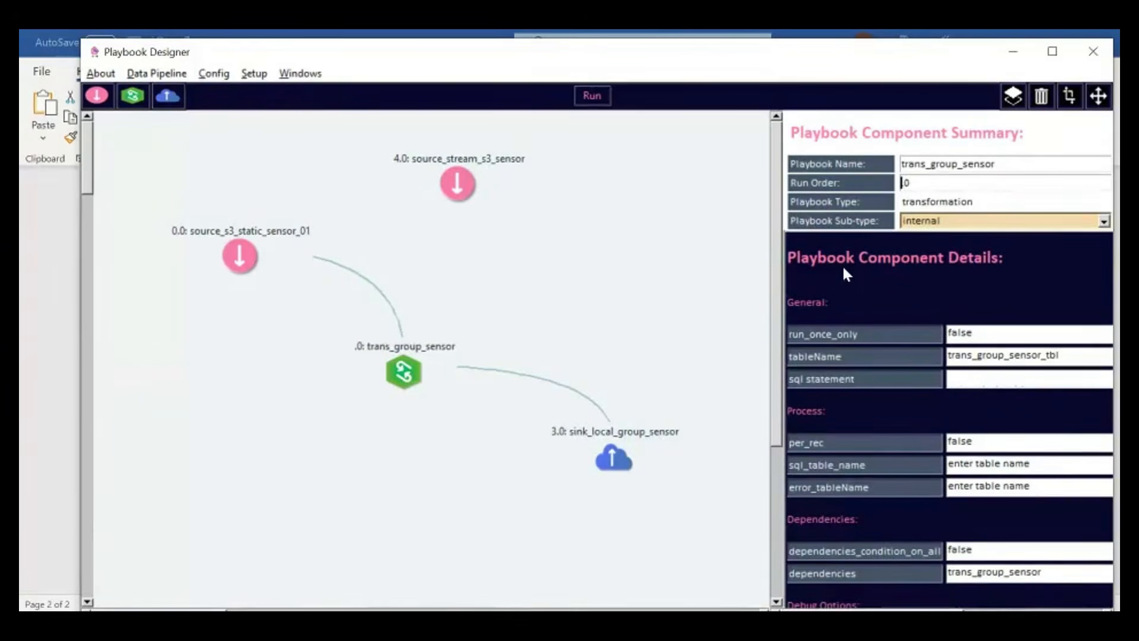
{"action": "type", "text": "0"}
- Set the run order of sink_local_group_sensor to 0.0
{"action": "left_click", "coordinate": [613, 460]}
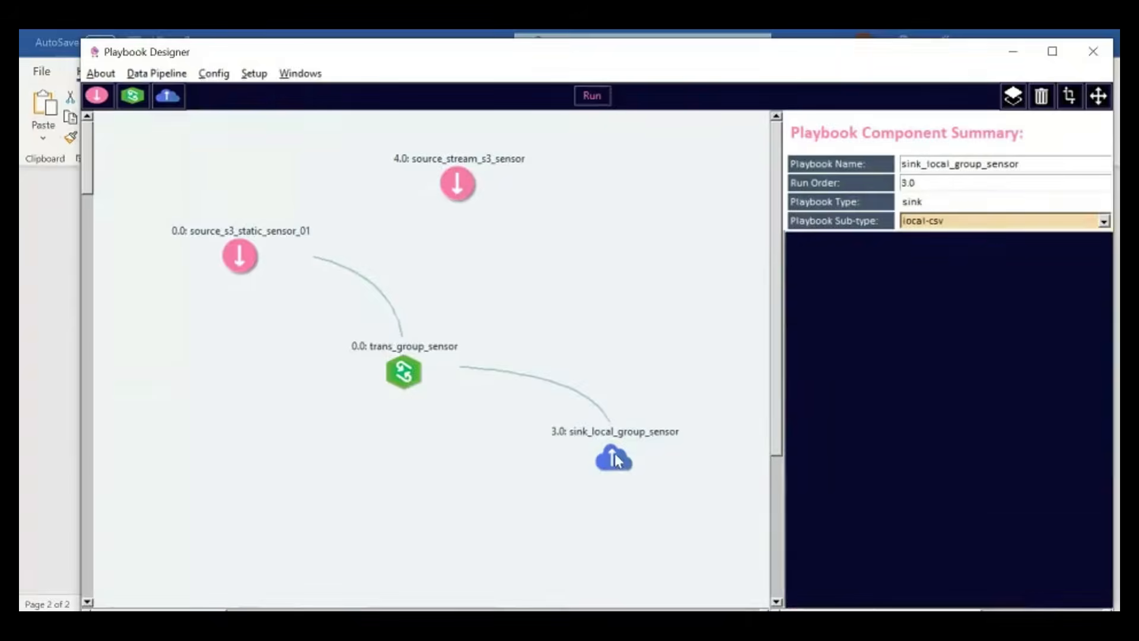
{"action": "key", "text": "BackSpace"}
{"action": "type", "text": "0"}
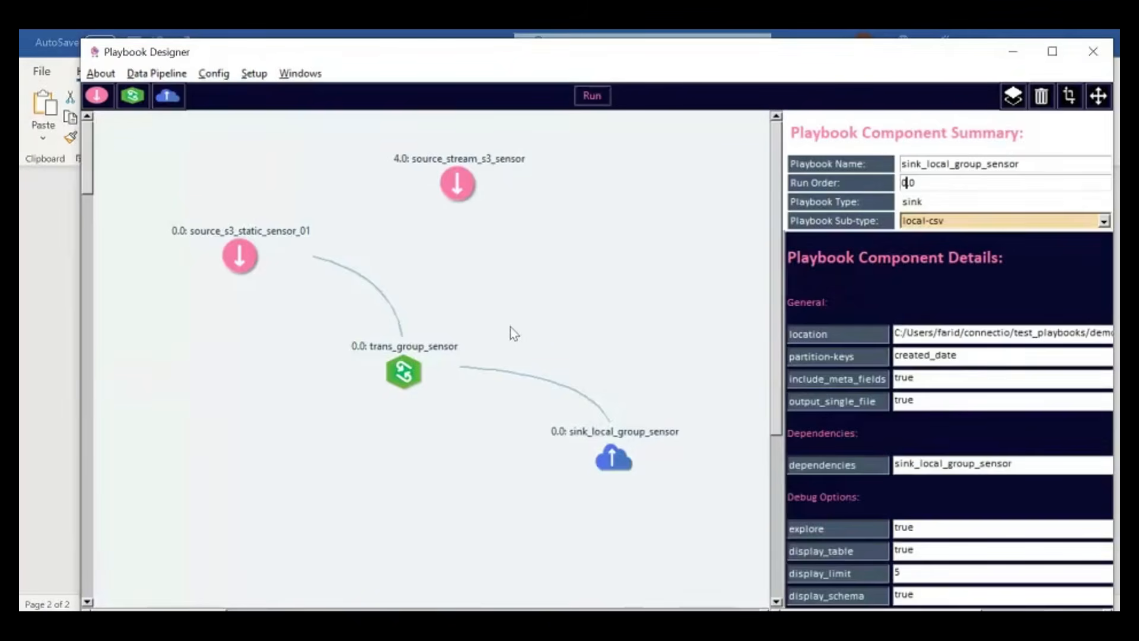
- Save the data pipeline with the updated run orders
{"action": "left_click", "coordinate": [155, 73]}
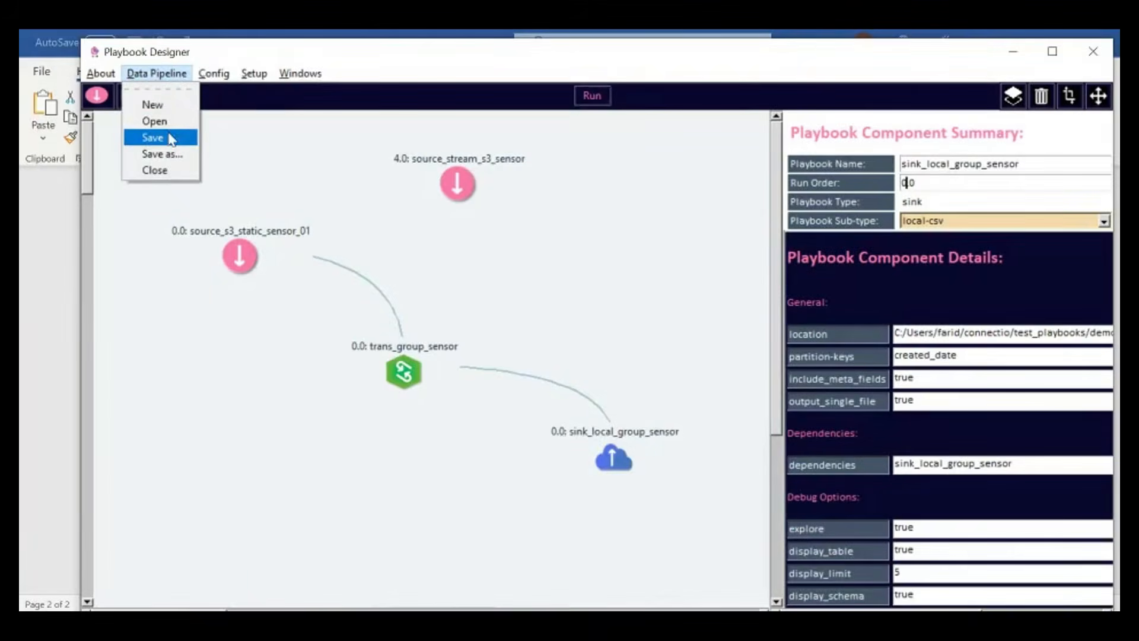
{"action": "left_click", "coordinate": [169, 137]}
{"action": "left_click", "coordinate": [94, 110]}
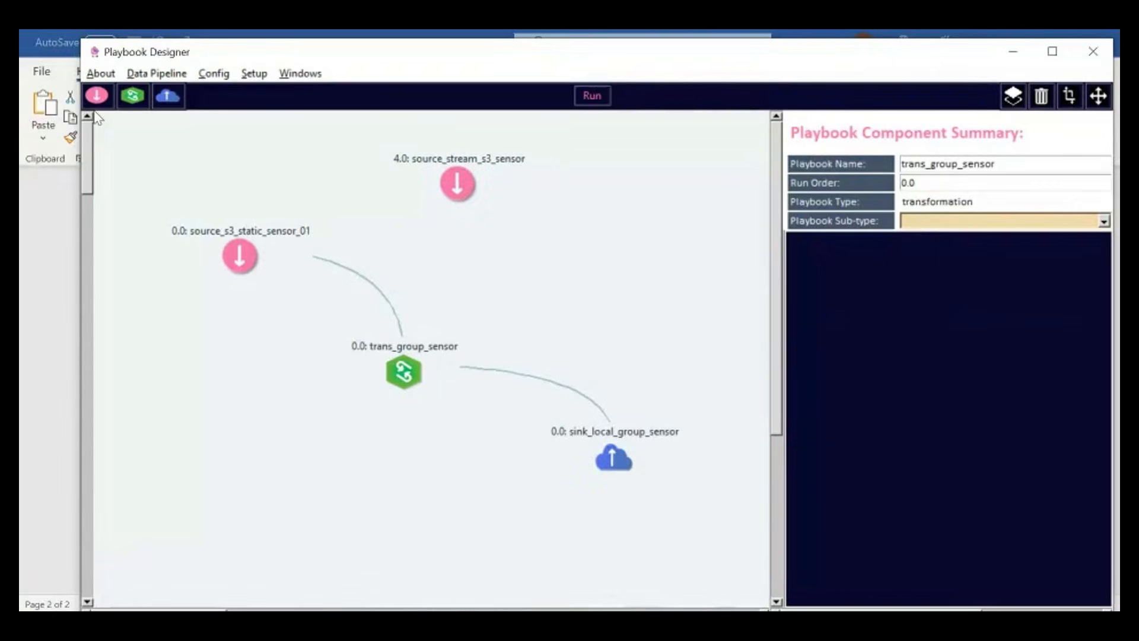
- Examine the new records, deduplication and event settings of source_stream_s3_sensor
{"action": "left_click", "coordinate": [459, 184]}
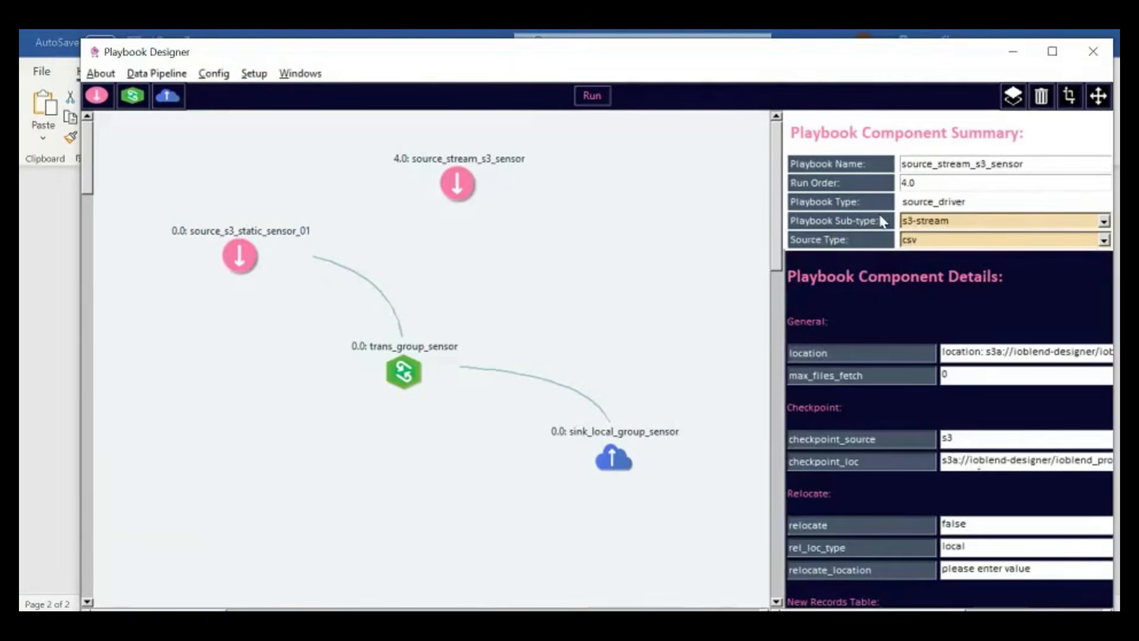
{"action": "left_click_drag", "start_coordinate": [773, 227], "coordinate": [784, 374]}
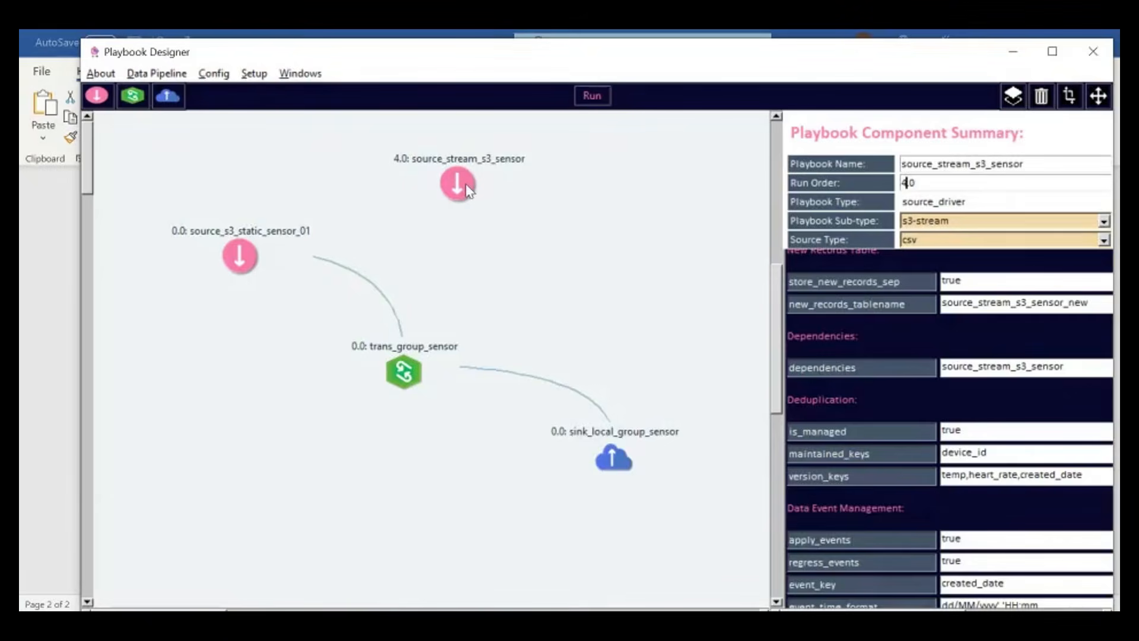
- Delete the connection between trans_group_sensor and sink_local_group_sensor
{"action": "left_click", "coordinate": [555, 382]}
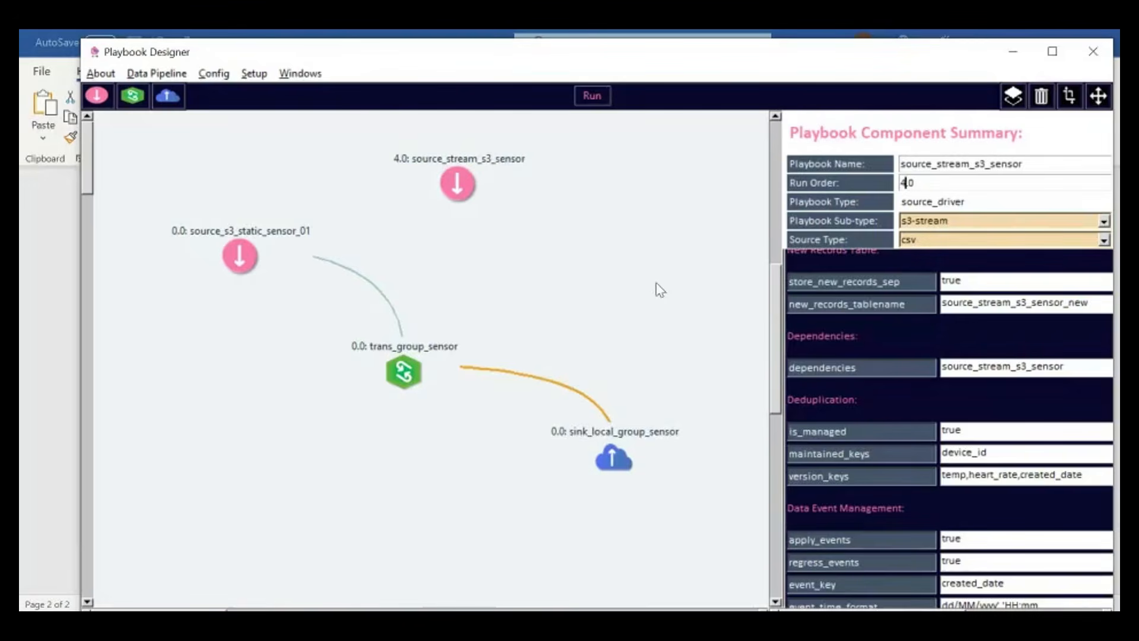
{"action": "left_click", "coordinate": [1041, 102]}
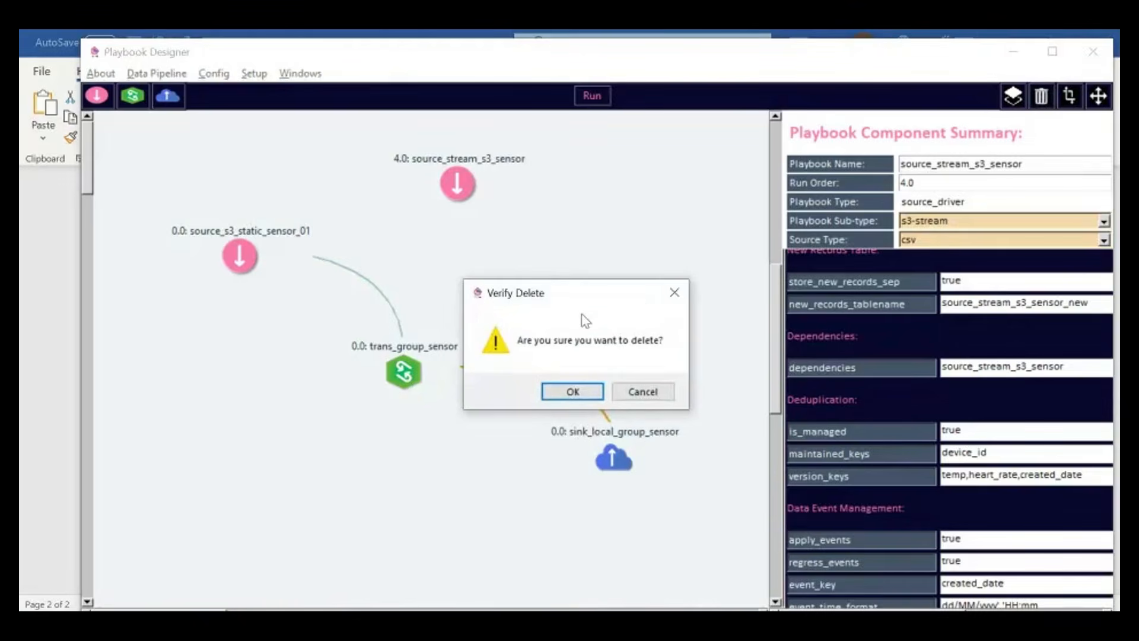
{"action": "left_click", "coordinate": [572, 392]}
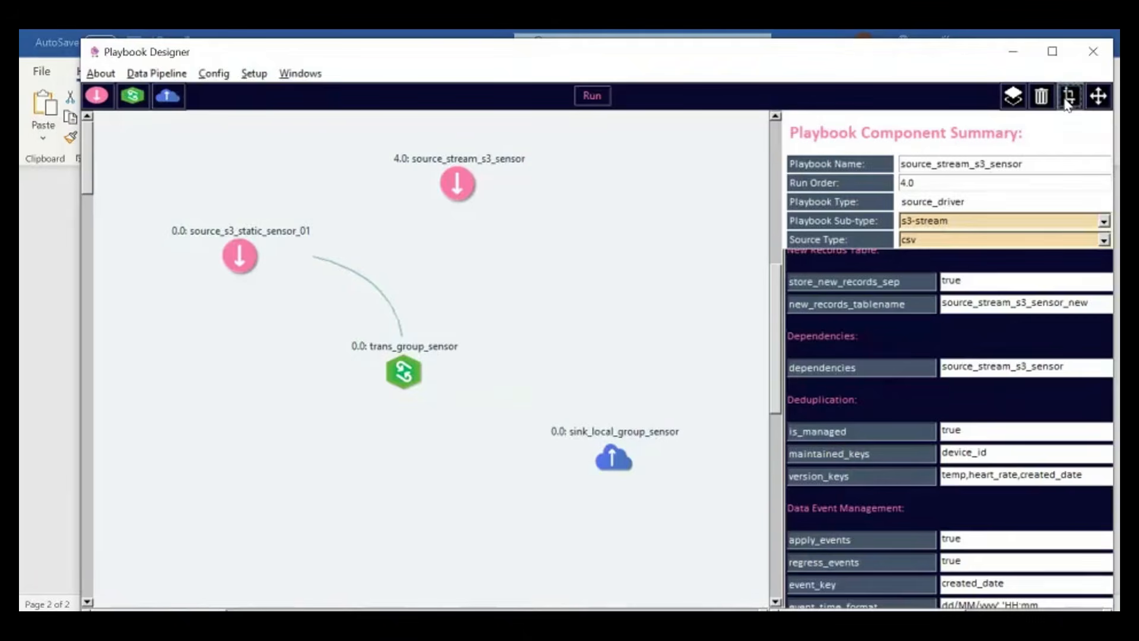
- Try to connect source_stream_s3_sensor to sink_local_group_sensor, and set the stream source's run order to 1.0
{"action": "left_click", "coordinate": [616, 468]}
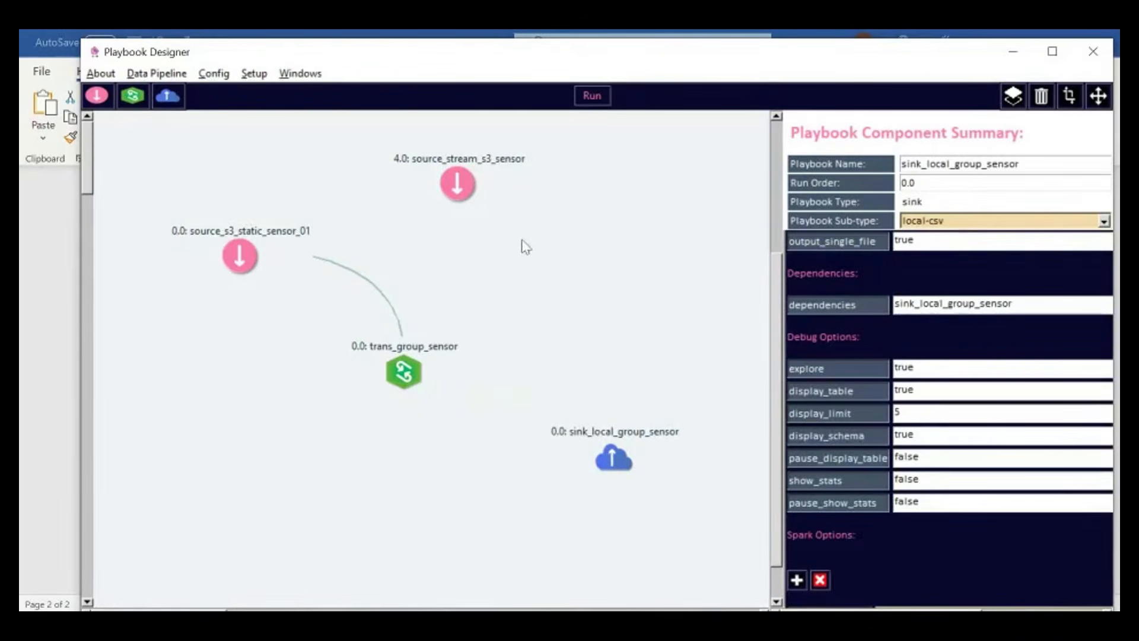
{"action": "left_click", "coordinate": [468, 197]}
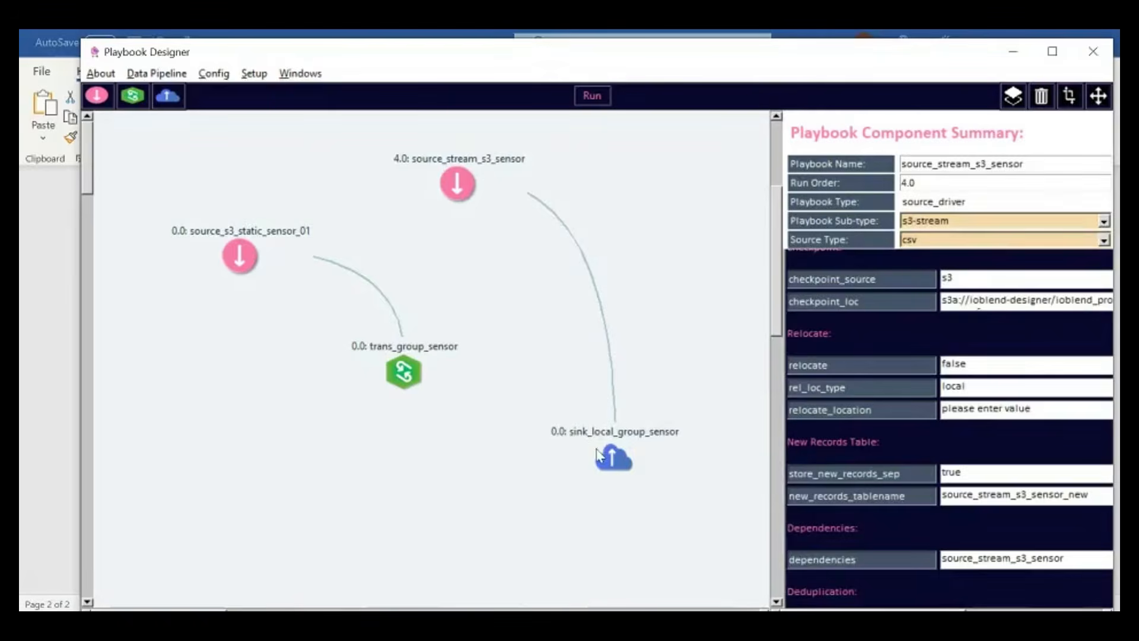
{"action": "left_click", "coordinate": [604, 467]}
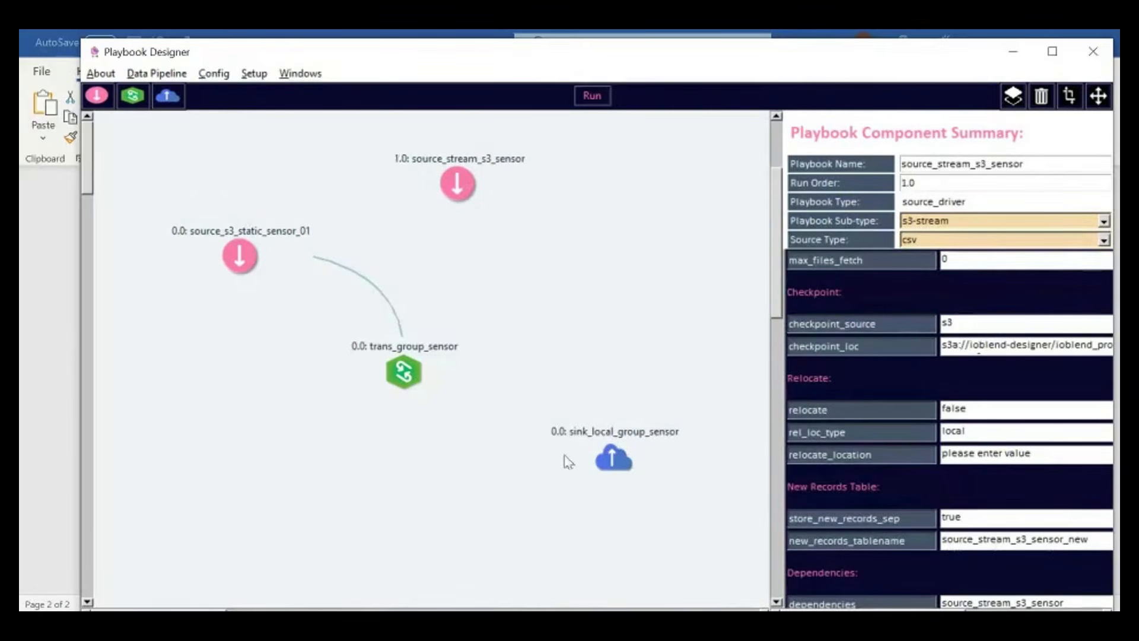
- Set the run order of sink_local_group_sensor to 2.0
{"action": "left_click", "coordinate": [624, 475]}
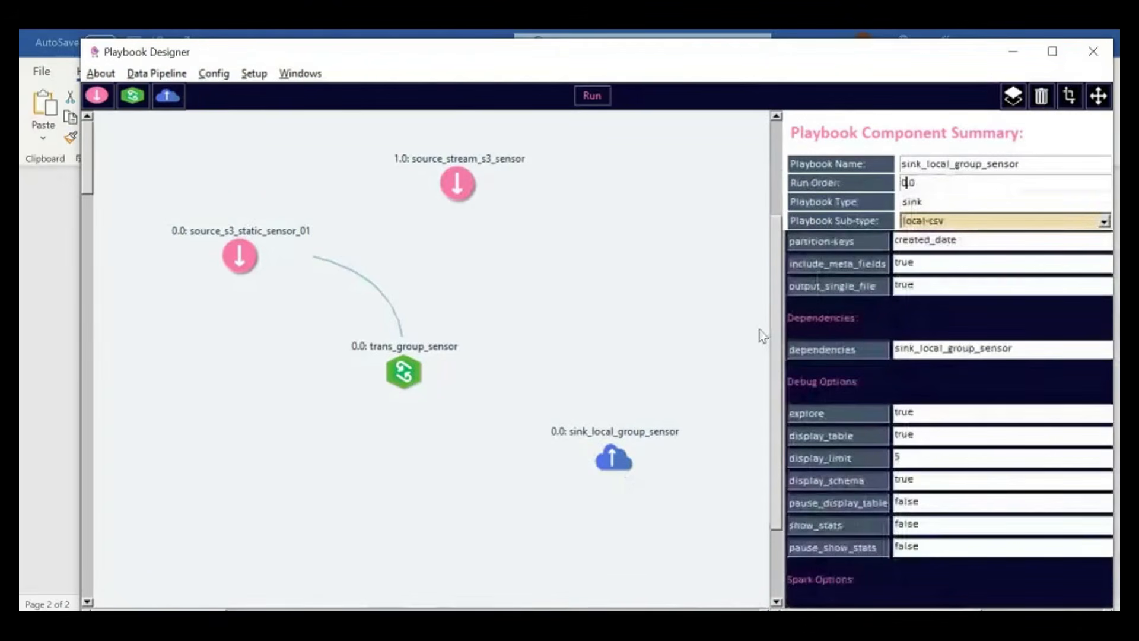
{"action": "type", "text": "2"}
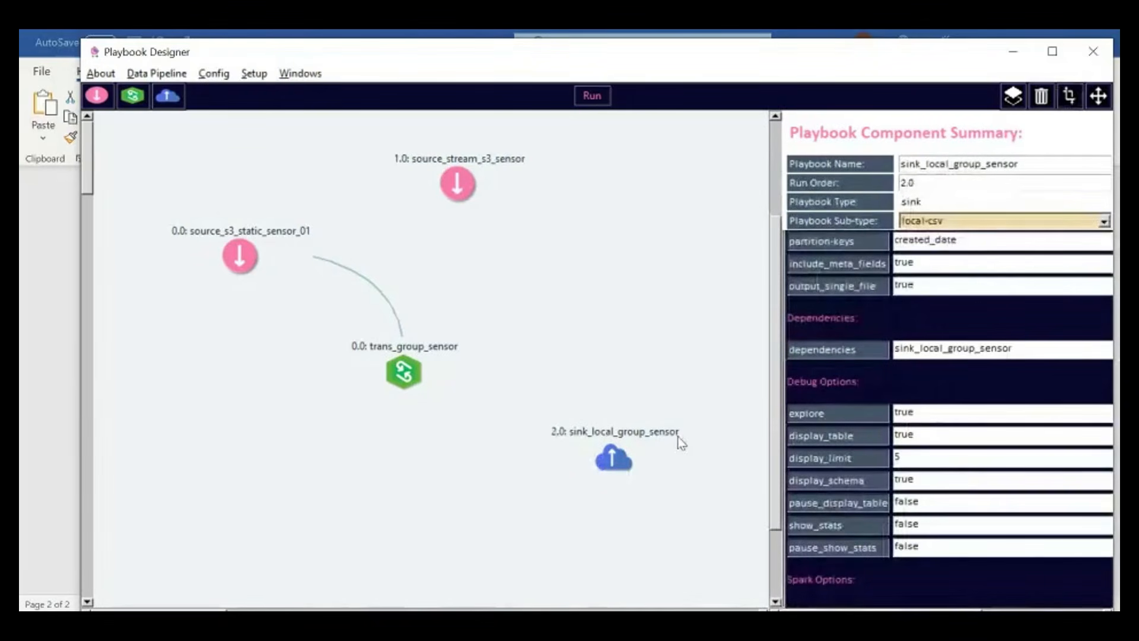
{"action": "left_click", "coordinate": [618, 461]}
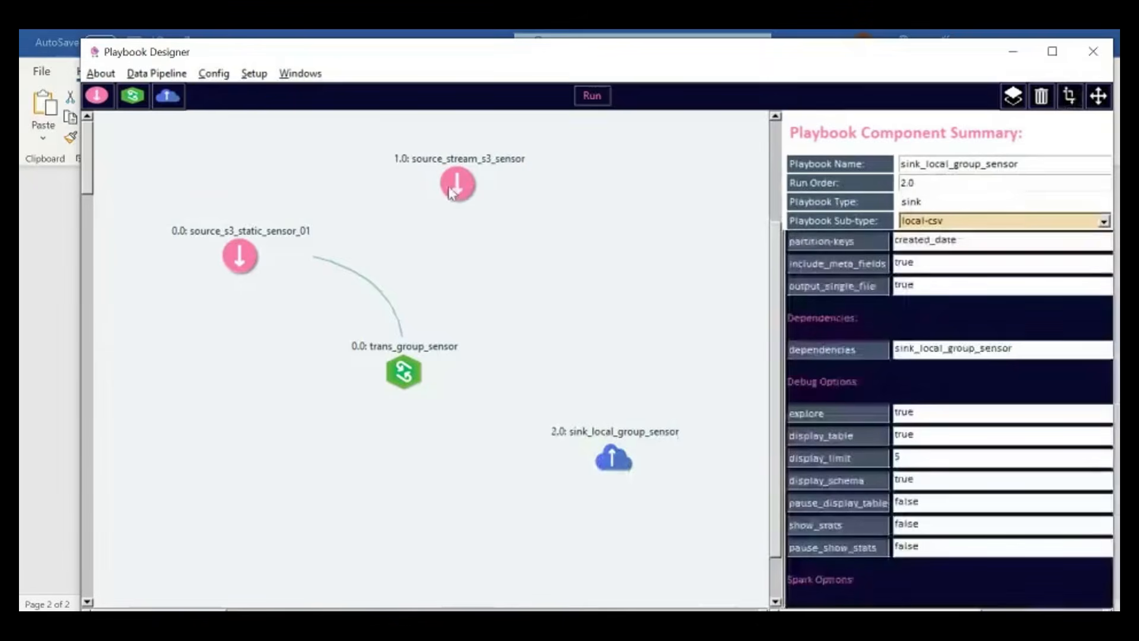